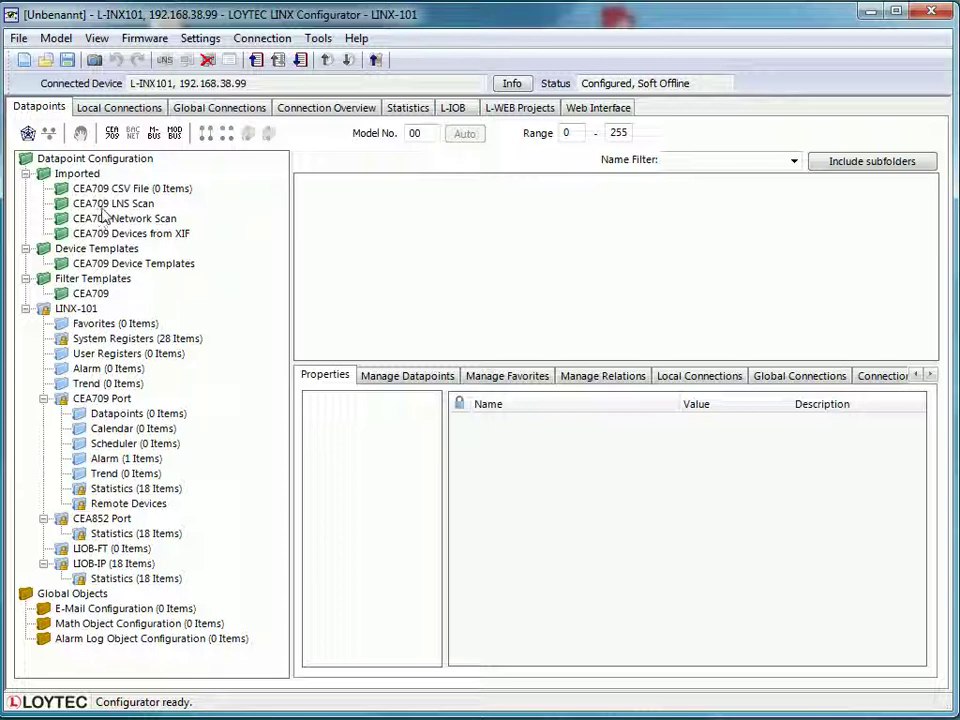
Step: Select the CEA709 LNS Scan folder under Imported datapoints, which has no remote datapoints yet
click(112, 204)
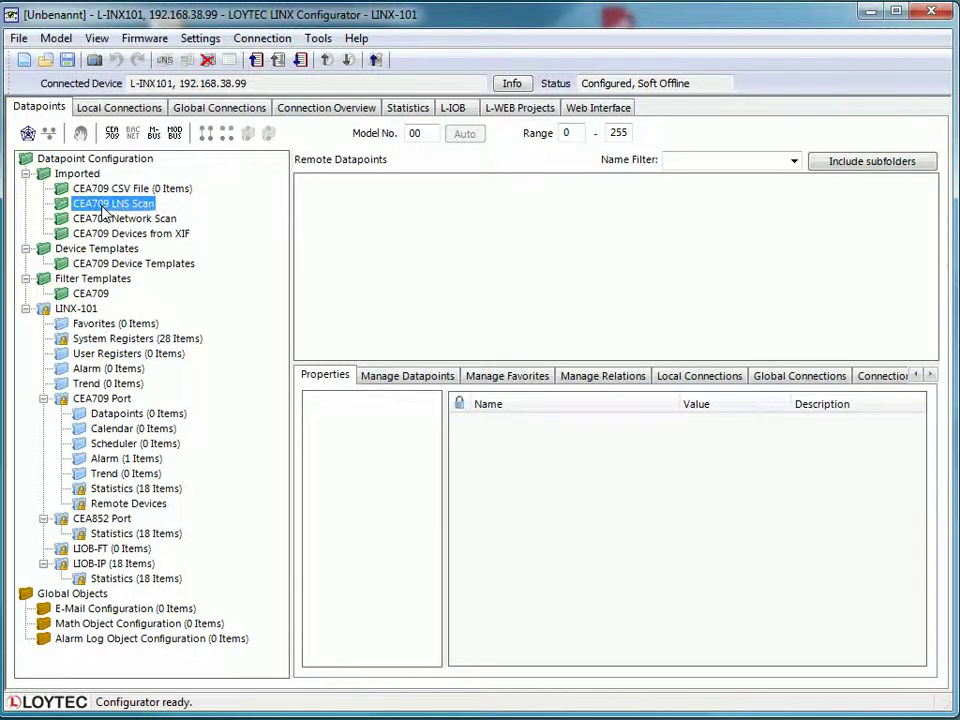
Step: Scan the L-INX 101 on Büro's Channel_1, importing 61 NVs and 24 CPs
right_click(126, 205)
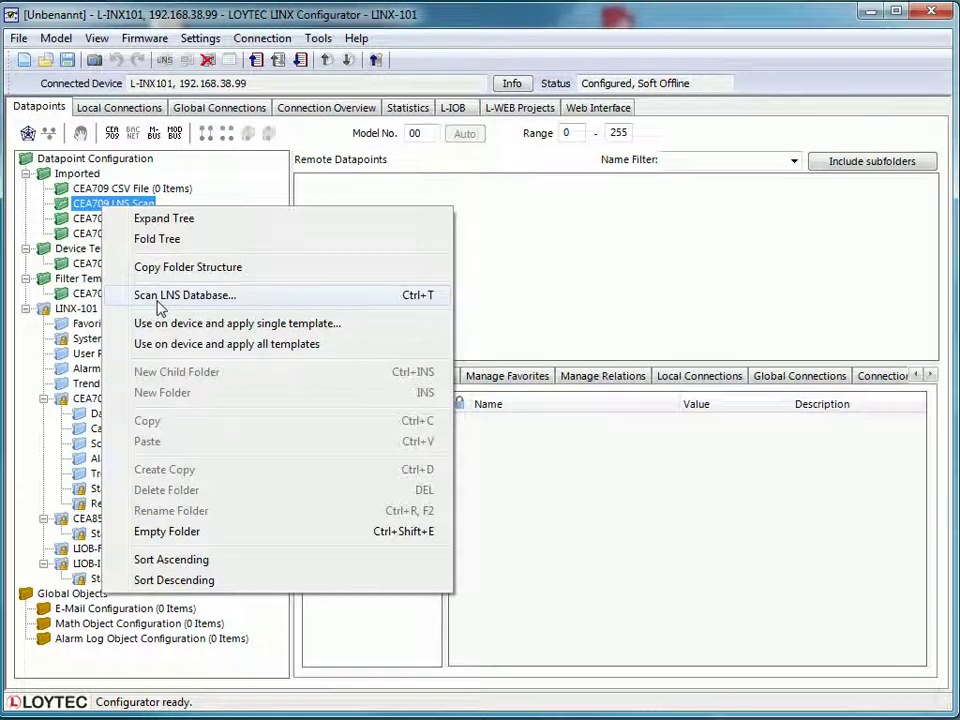
click(157, 299)
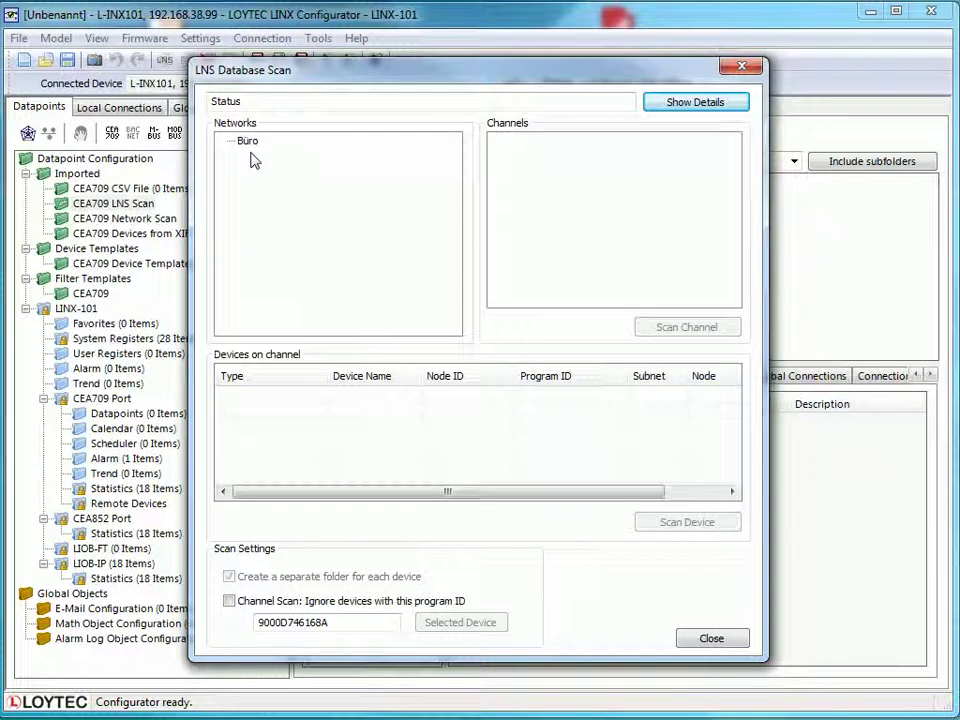
click(249, 142)
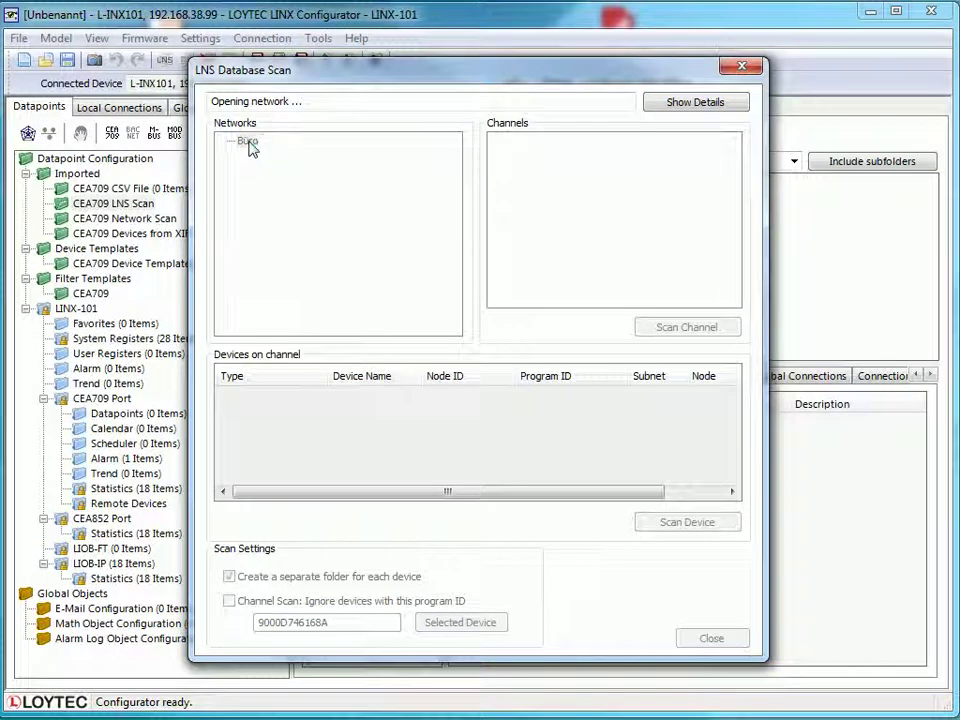
click(510, 141)
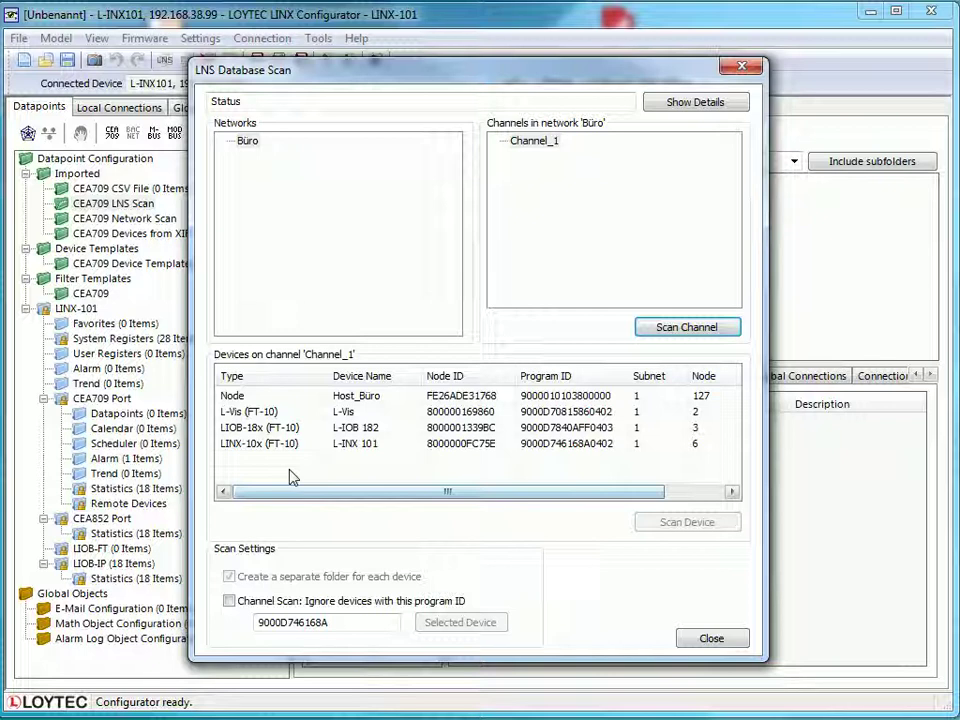
click(272, 445)
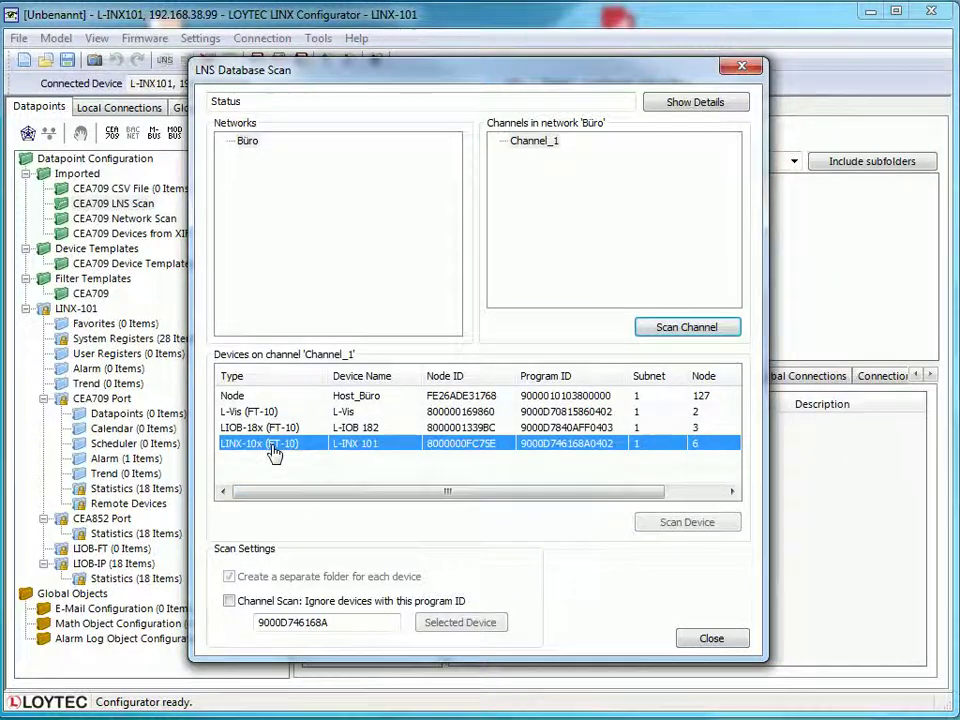
click(677, 523)
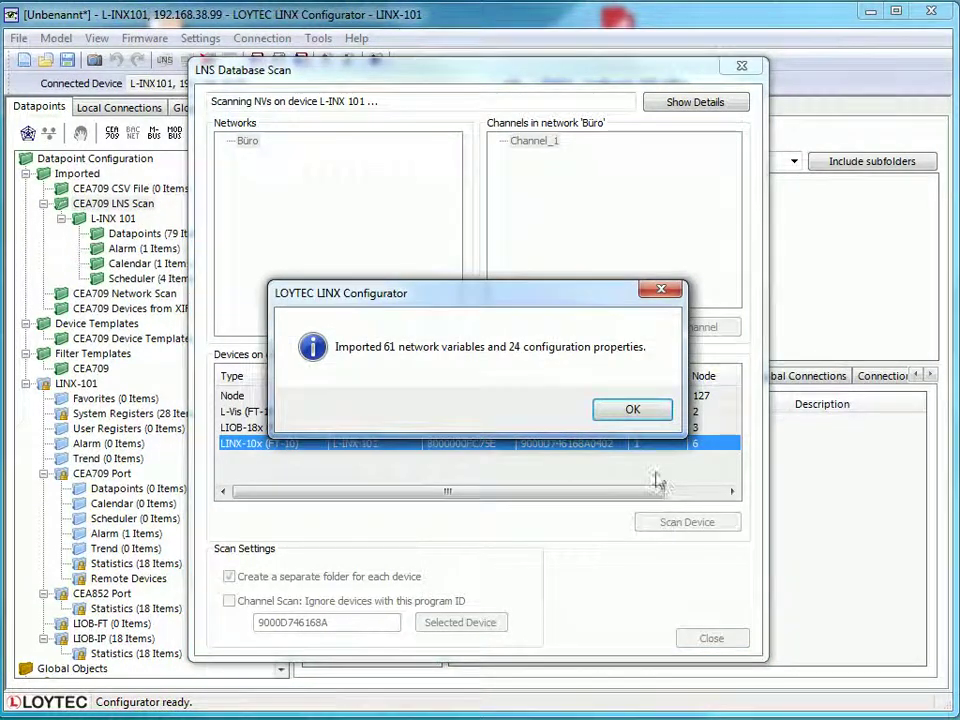
click(640, 410)
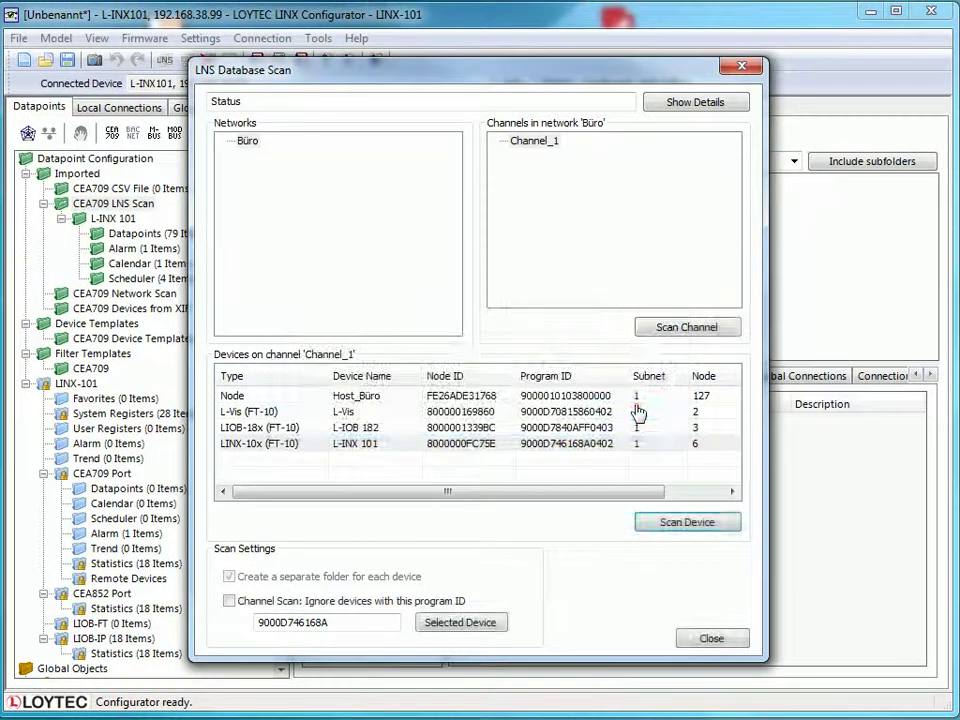
click(710, 638)
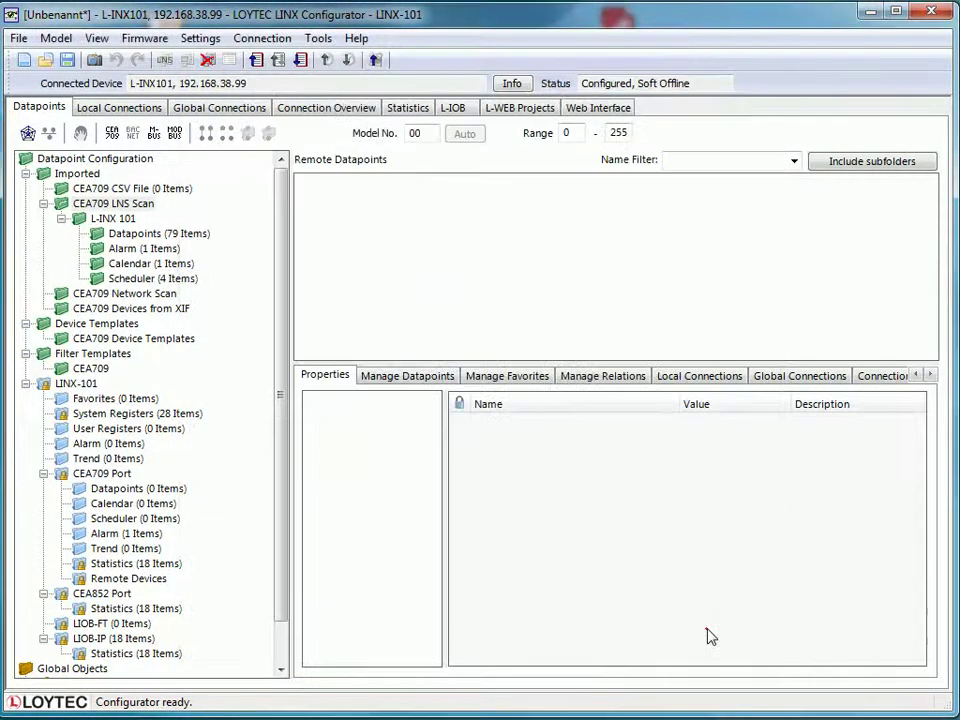
Step: Use NV_nviTemperatur from the 79 imported datapoints on the LINX device
click(160, 234)
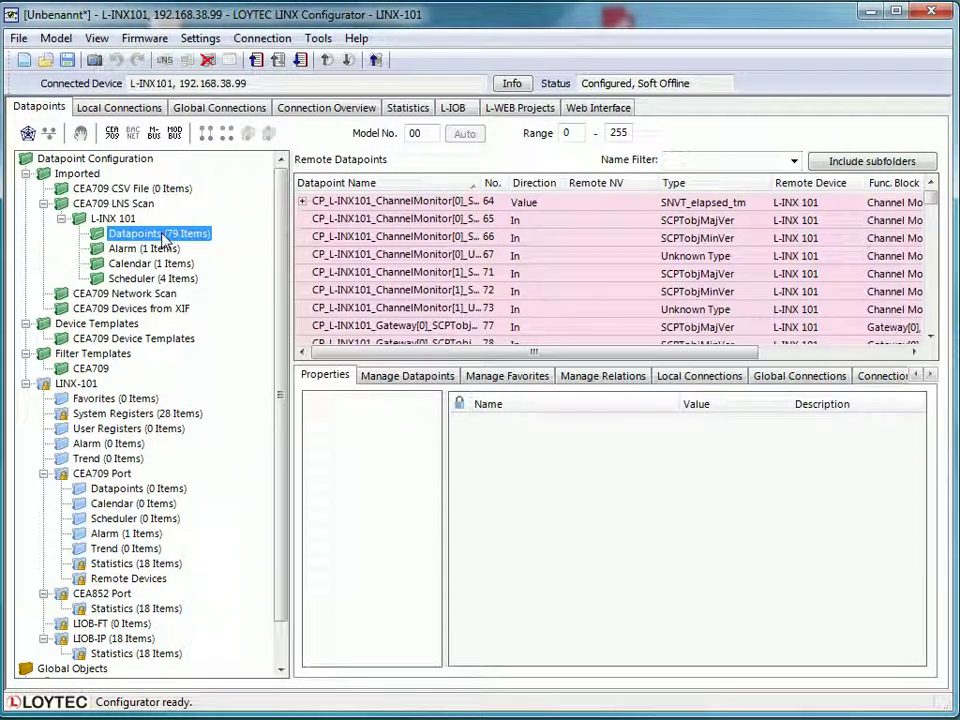
click(929, 197)
drag(929, 197, 933, 253)
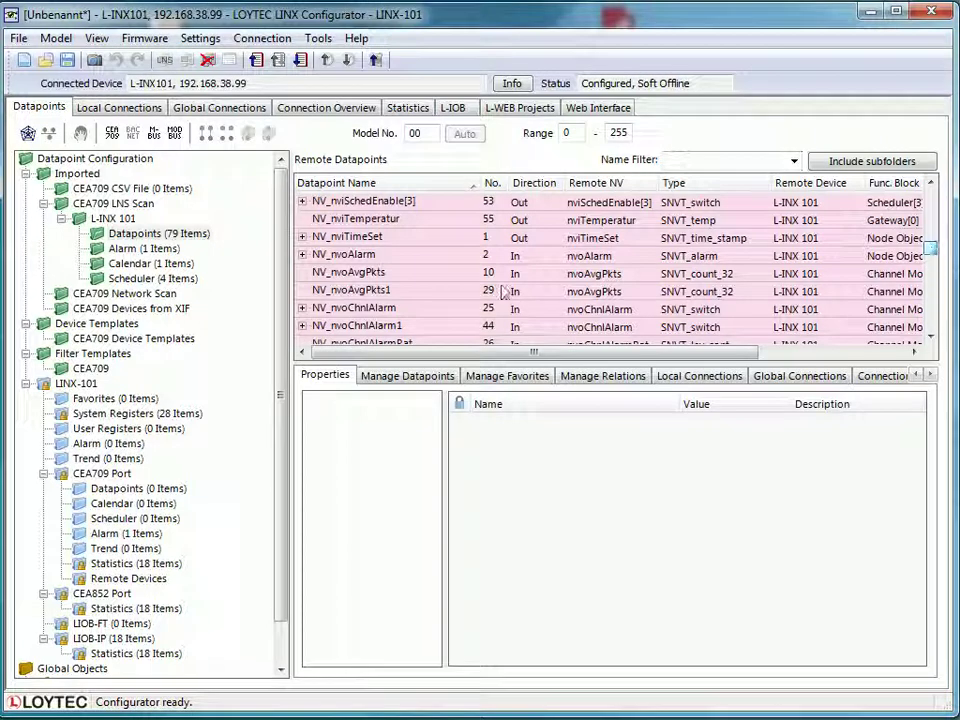
click(373, 220)
right_click(376, 222)
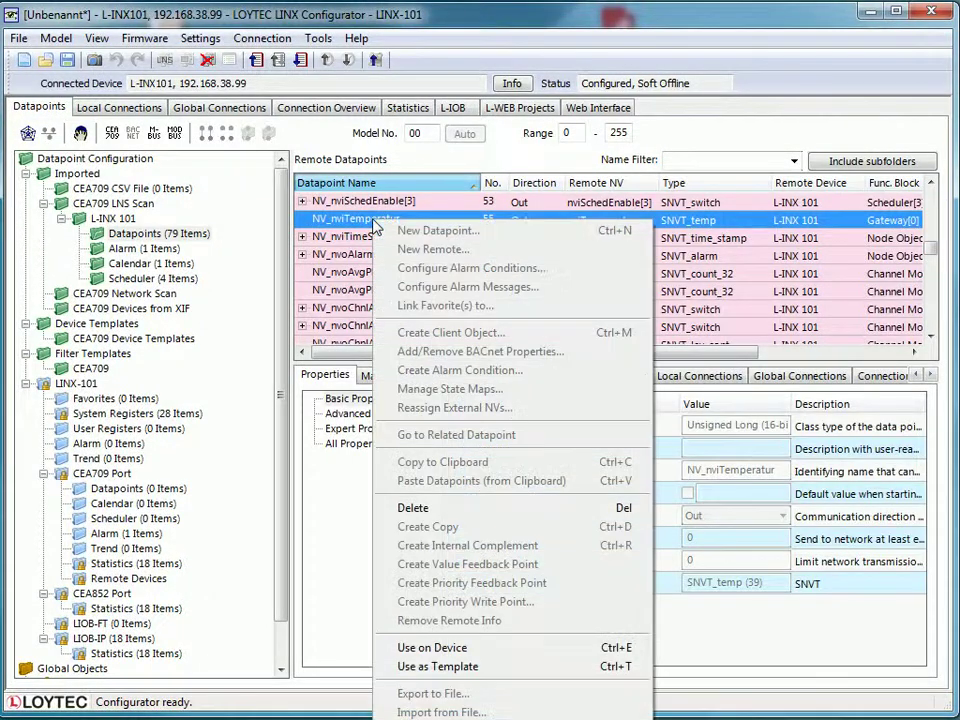
click(408, 656)
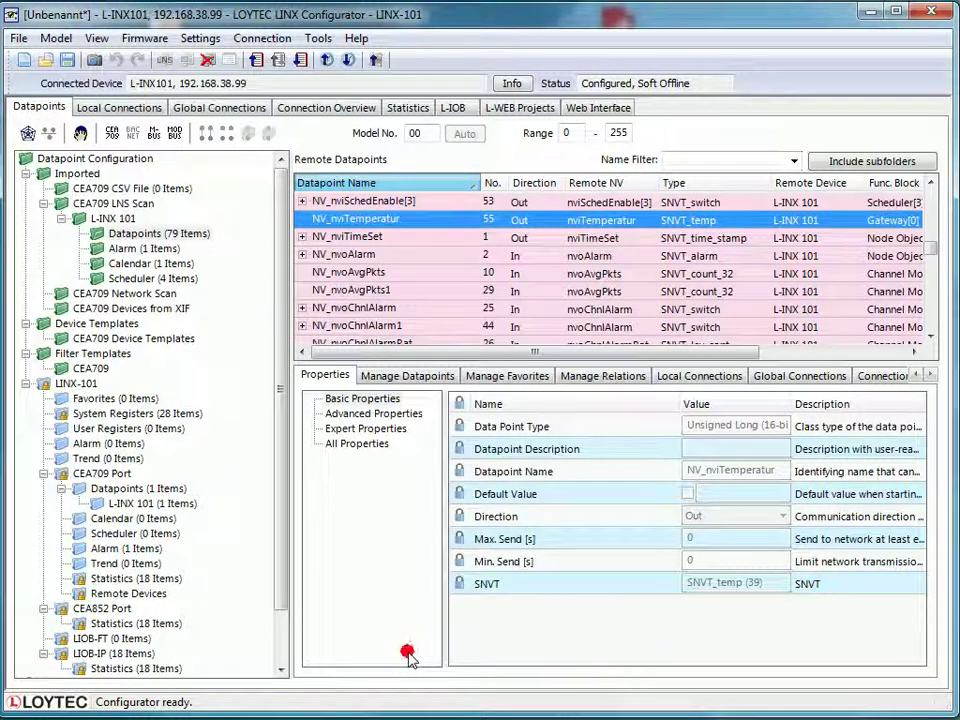
Step: Show NV_nviTemperatur's properties under CEA709 Port > Datapoints > L-INX 101
click(102, 476)
click(132, 489)
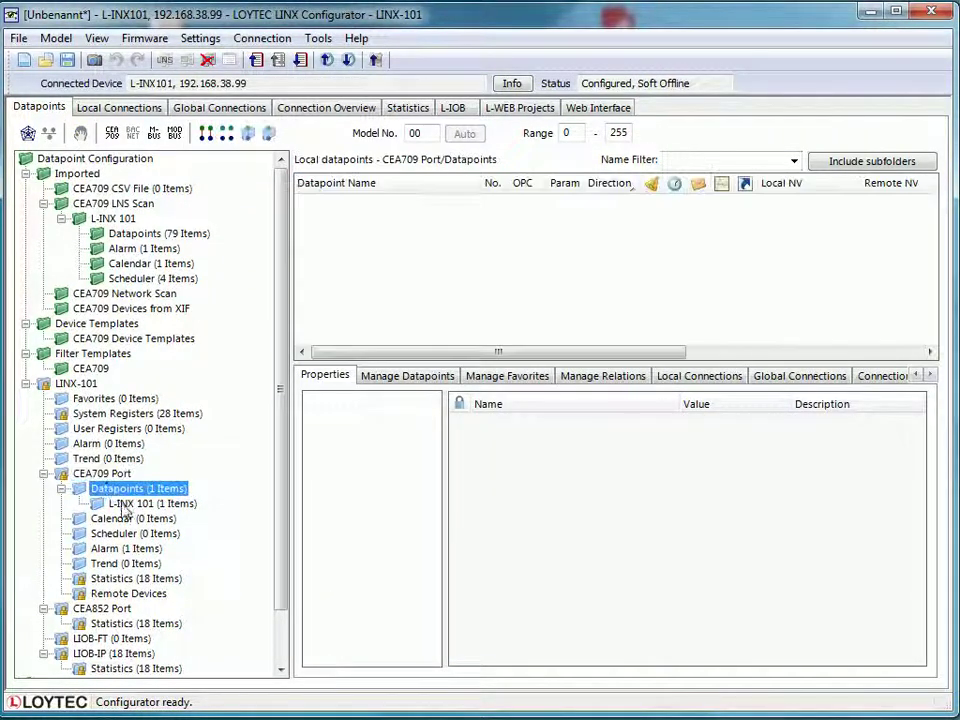
click(125, 504)
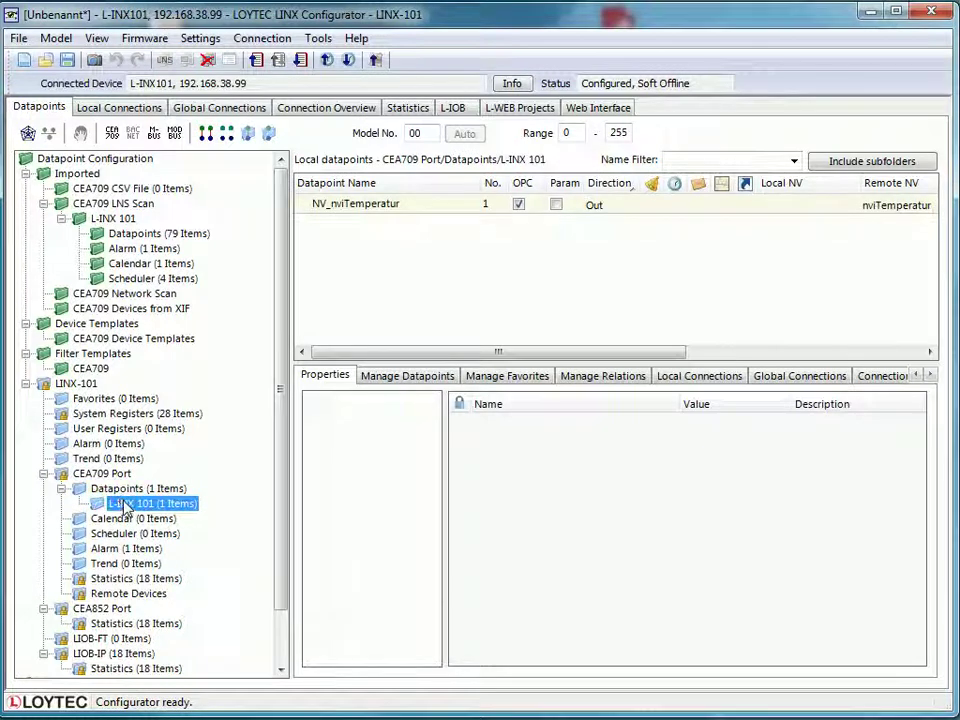
click(350, 204)
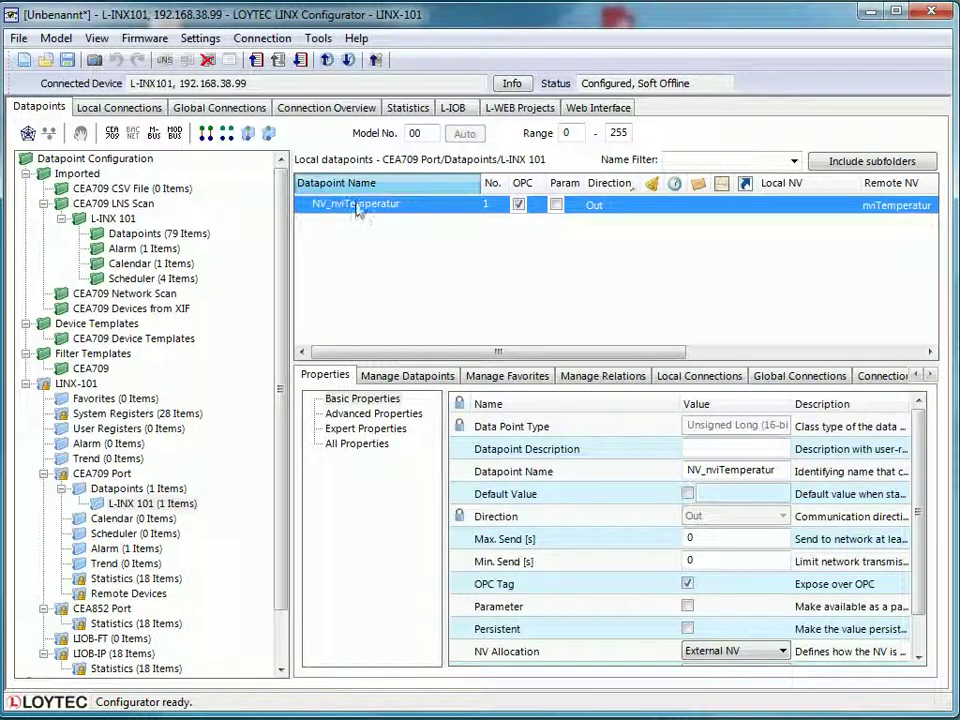
Step: Keep NV_nviTemperatur as External NV, with Max. Send 600 s and Min. Send 60 s
click(338, 402)
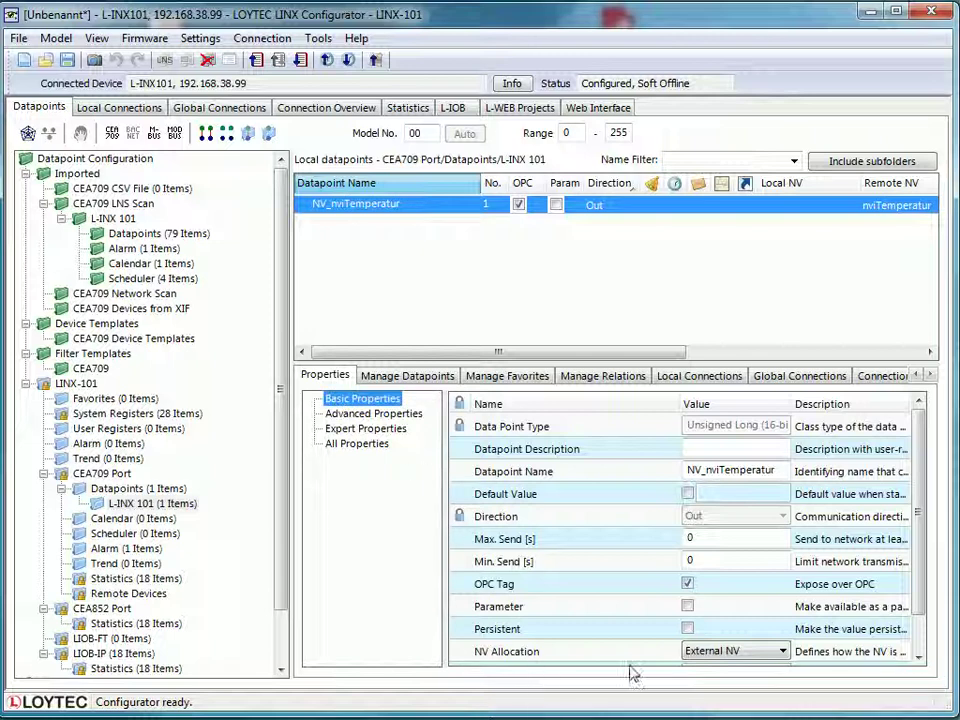
click(786, 652)
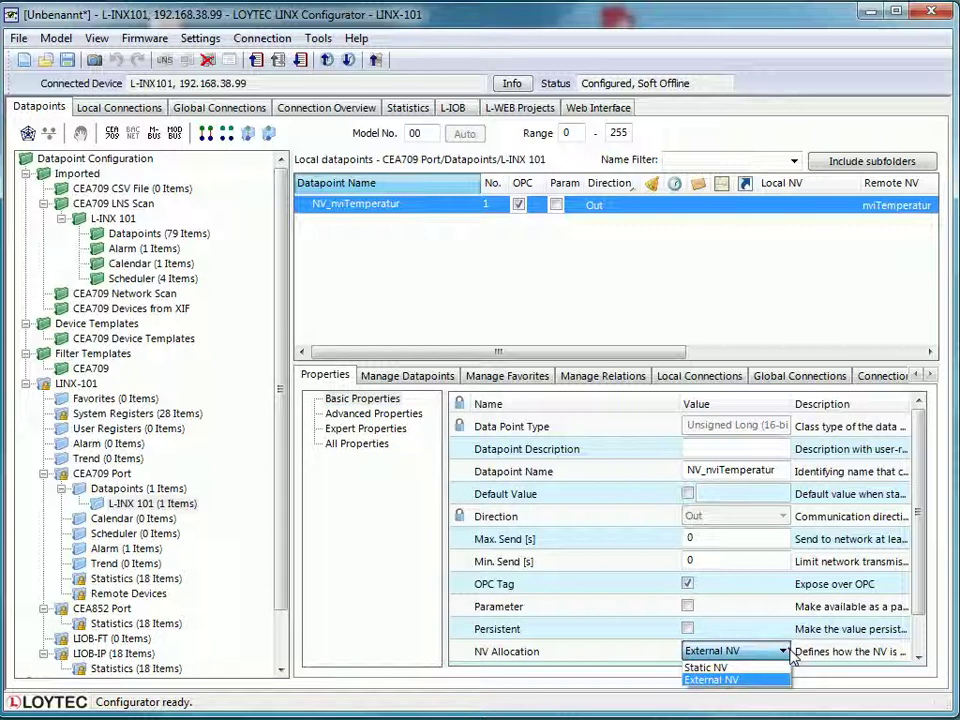
click(789, 655)
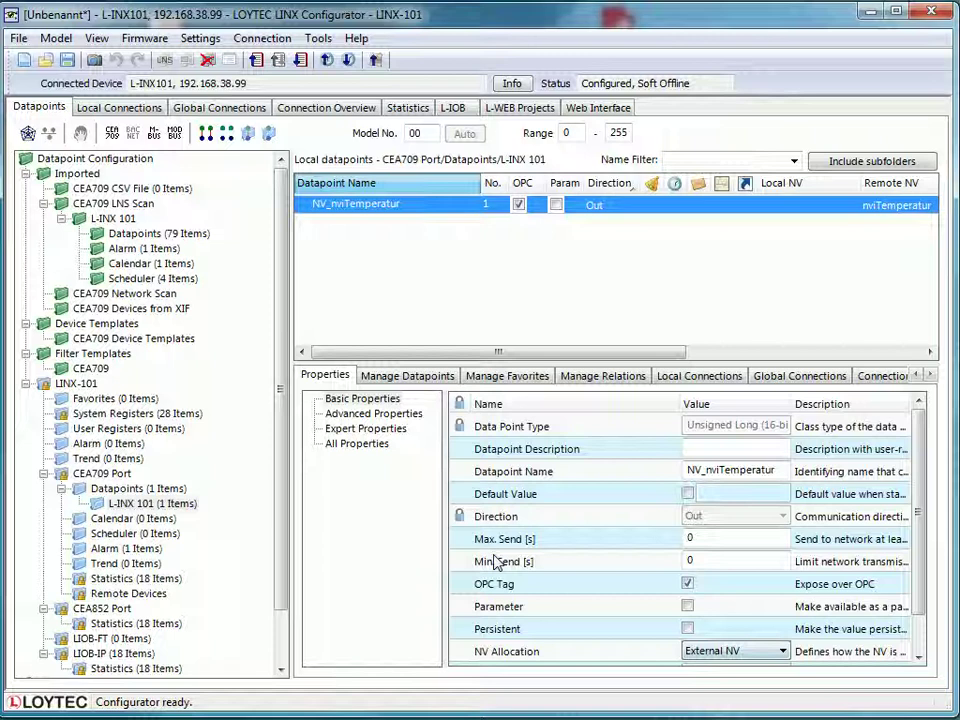
click(714, 541)
drag(713, 542, 672, 543)
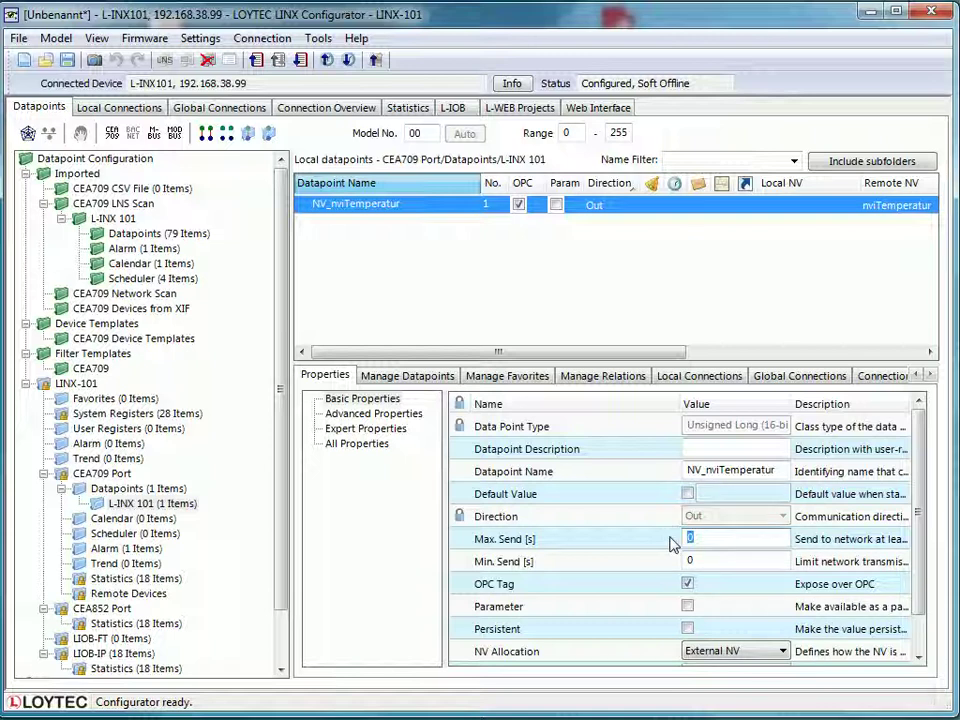
text(600)
click(500, 562)
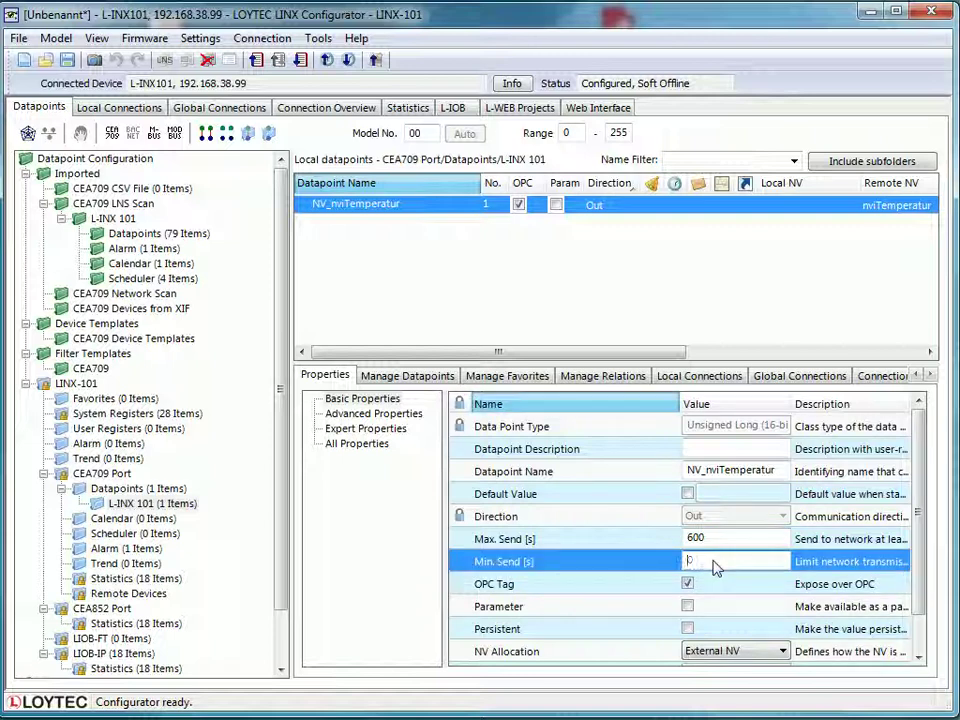
text(60)
Step: Enable Send on Delta in Advanced Properties and type 5.5 into Analog Point COV Increment
click(376, 416)
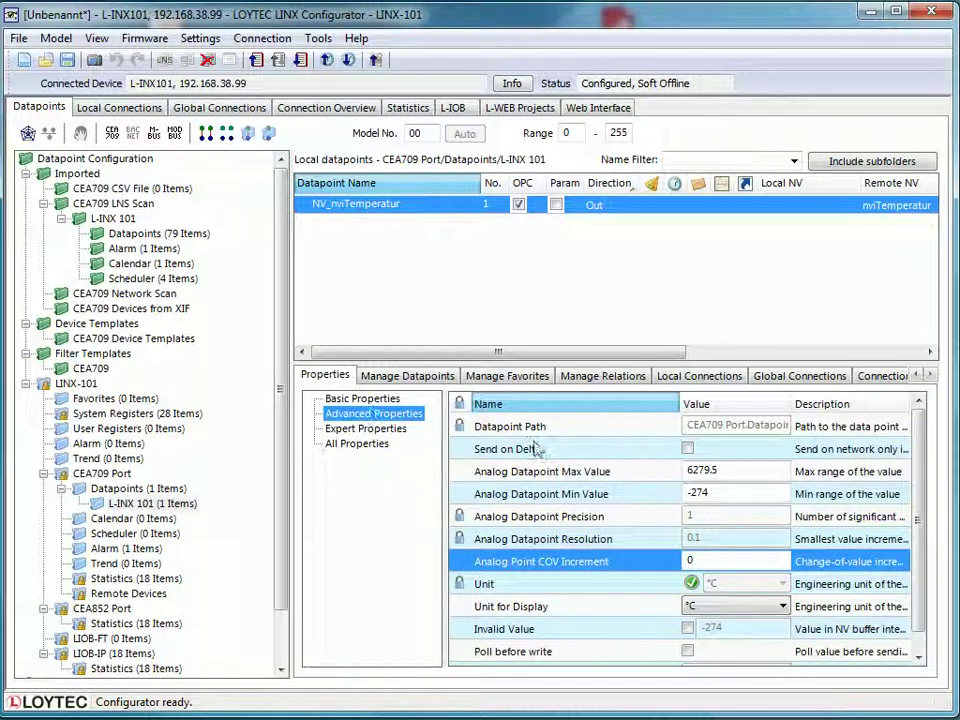
click(688, 449)
click(723, 561)
double_click(721, 566)
text(5)
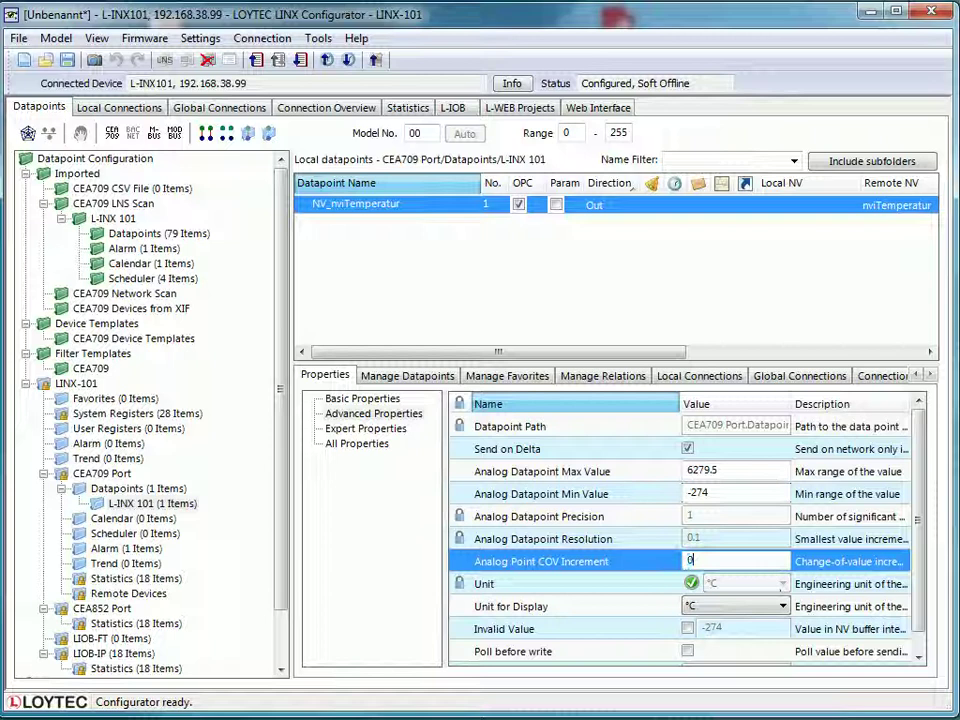
text(.5)
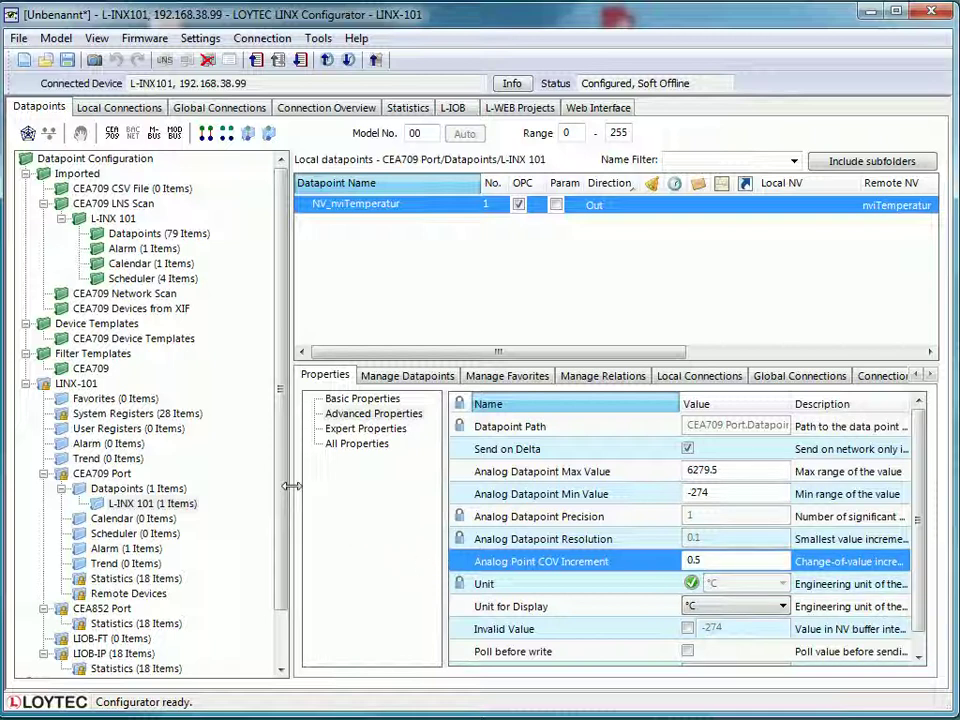
Step: Discover CEA-709 network devices and scan the L-IOB 182, finding 8 NVs and 13 CPs
click(148, 295)
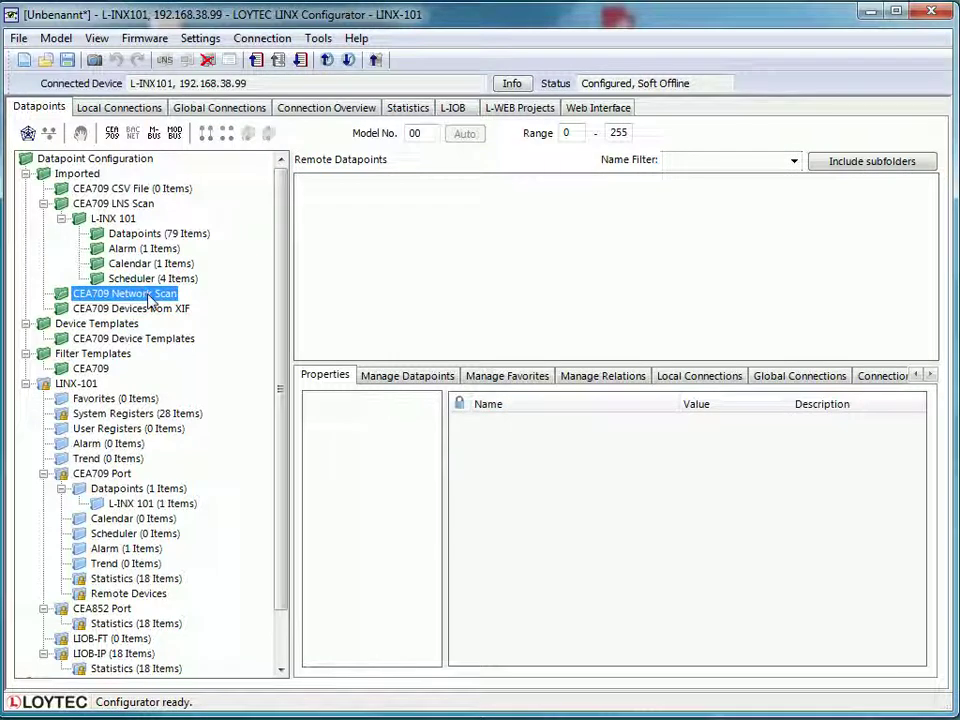
right_click(149, 296)
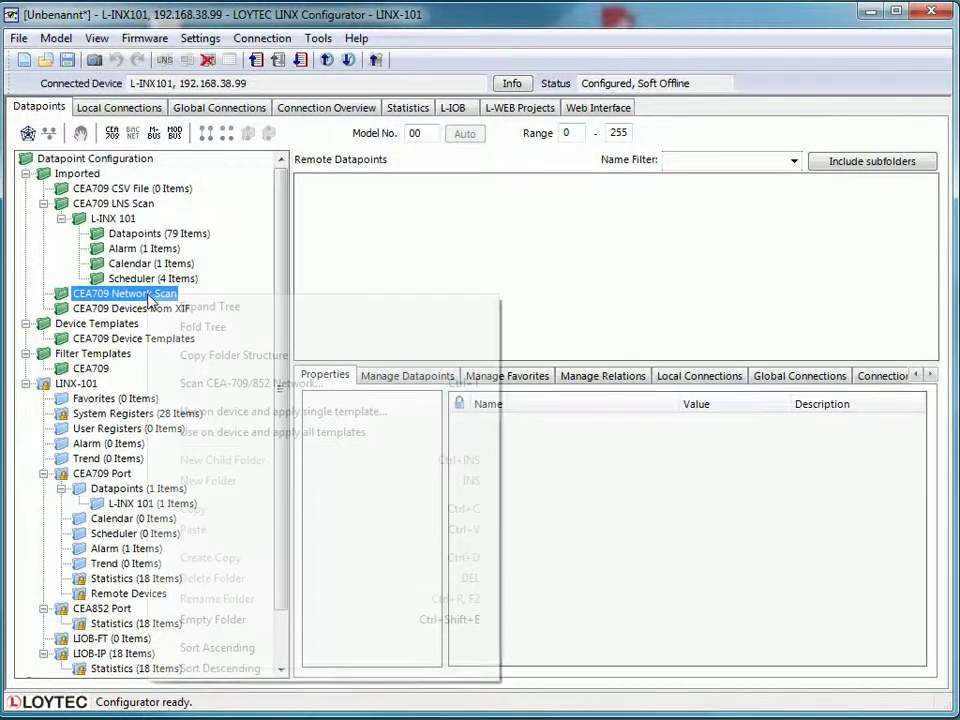
click(200, 387)
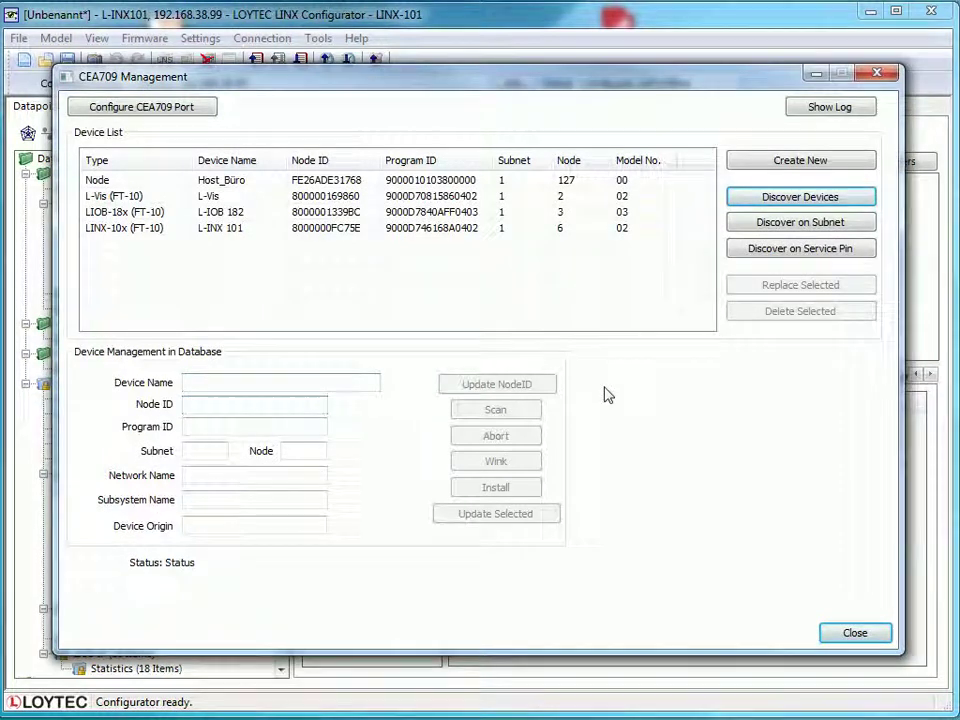
click(800, 198)
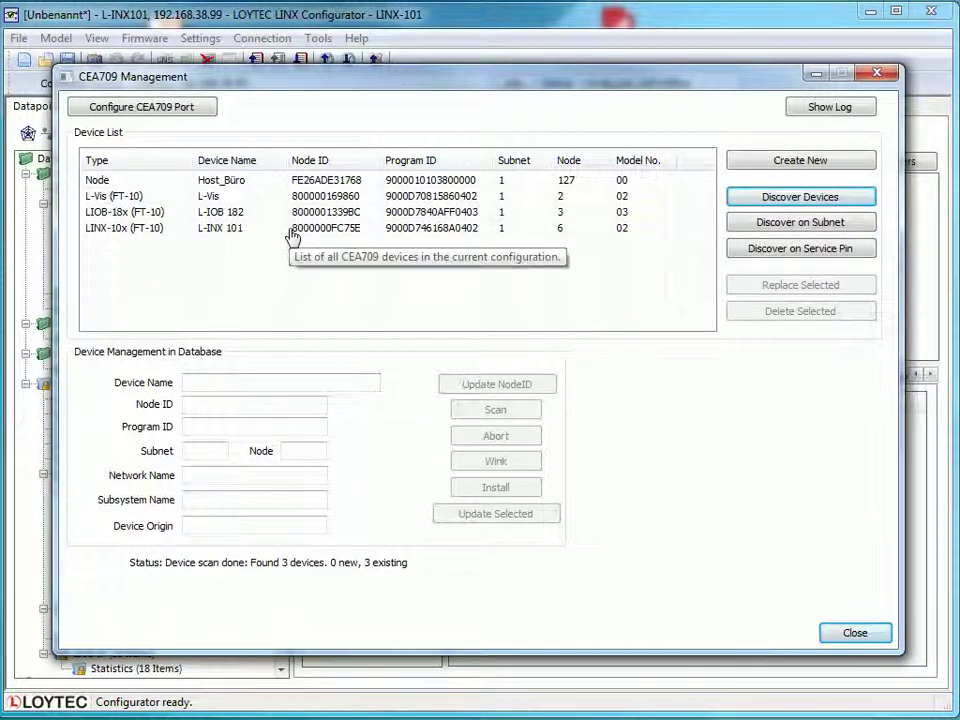
click(292, 220)
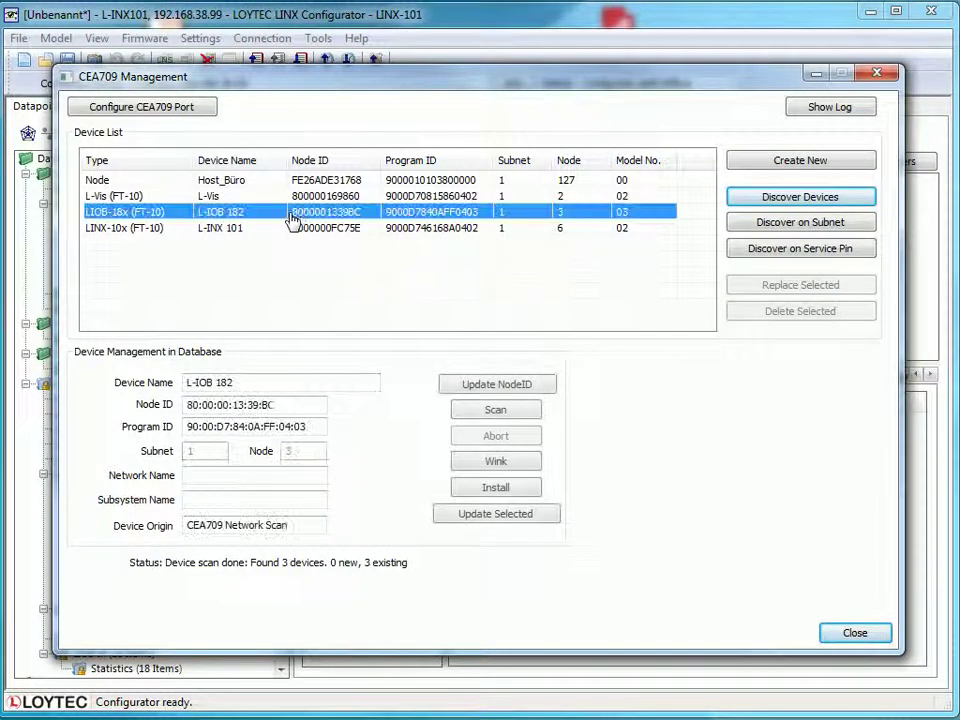
click(514, 418)
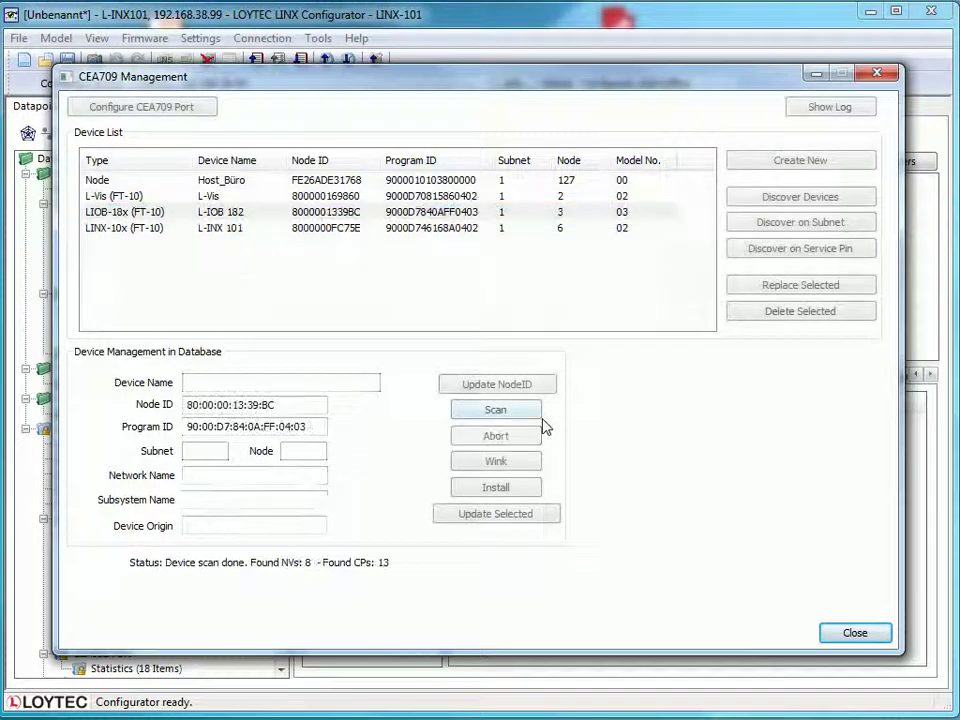
Step: Use NV_nvoLamp2 from the L-IOB 182's 21 scanned datapoints on the LINX-101 device
click(855, 632)
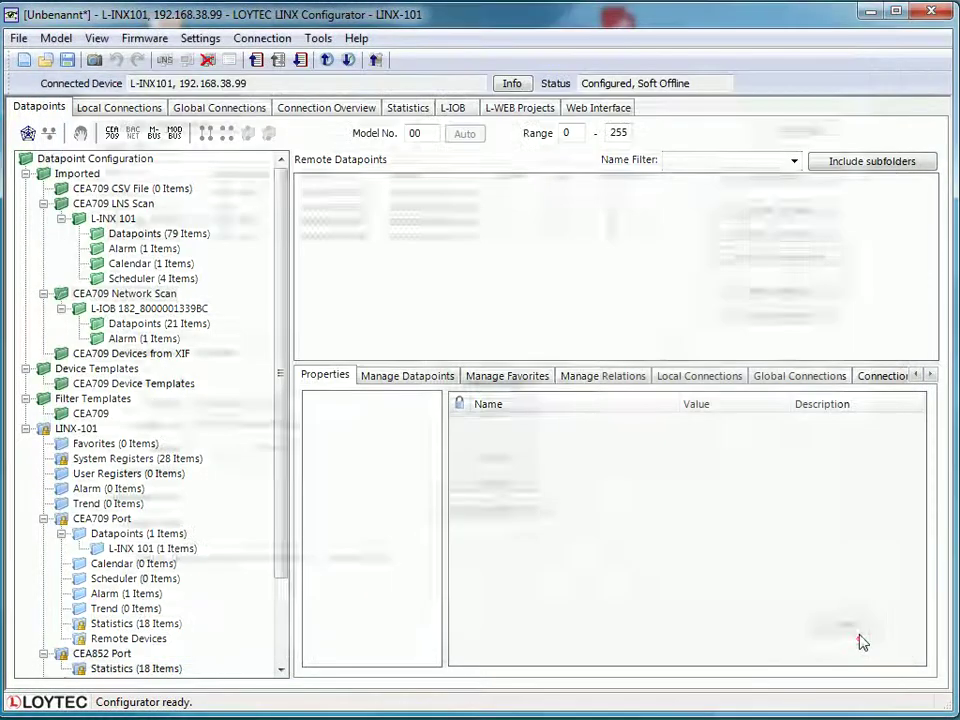
click(160, 309)
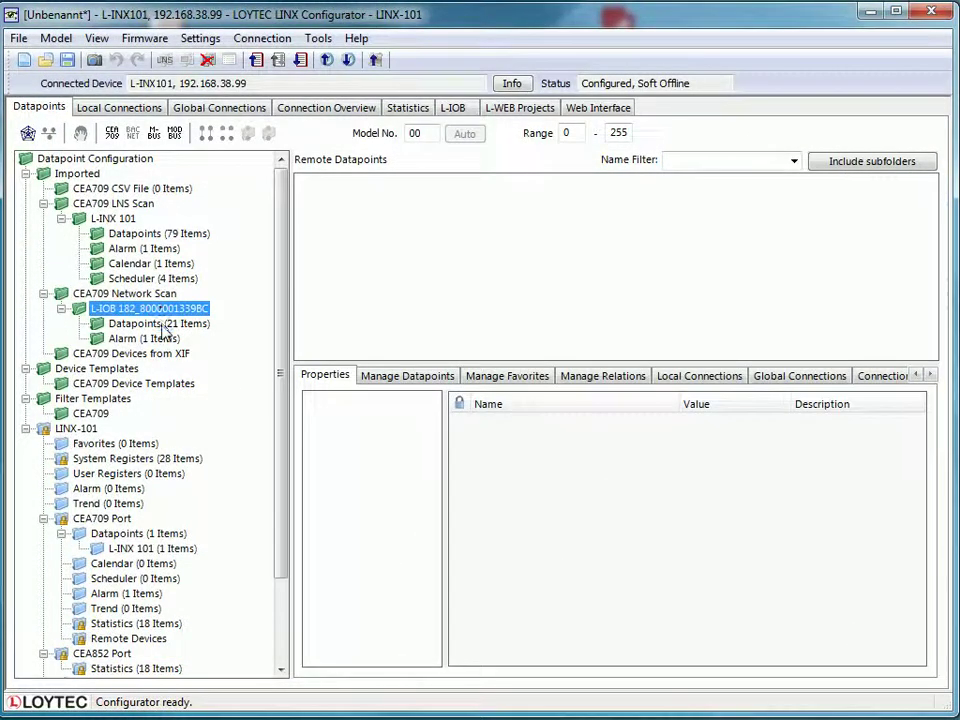
click(160, 323)
drag(932, 200, 934, 253)
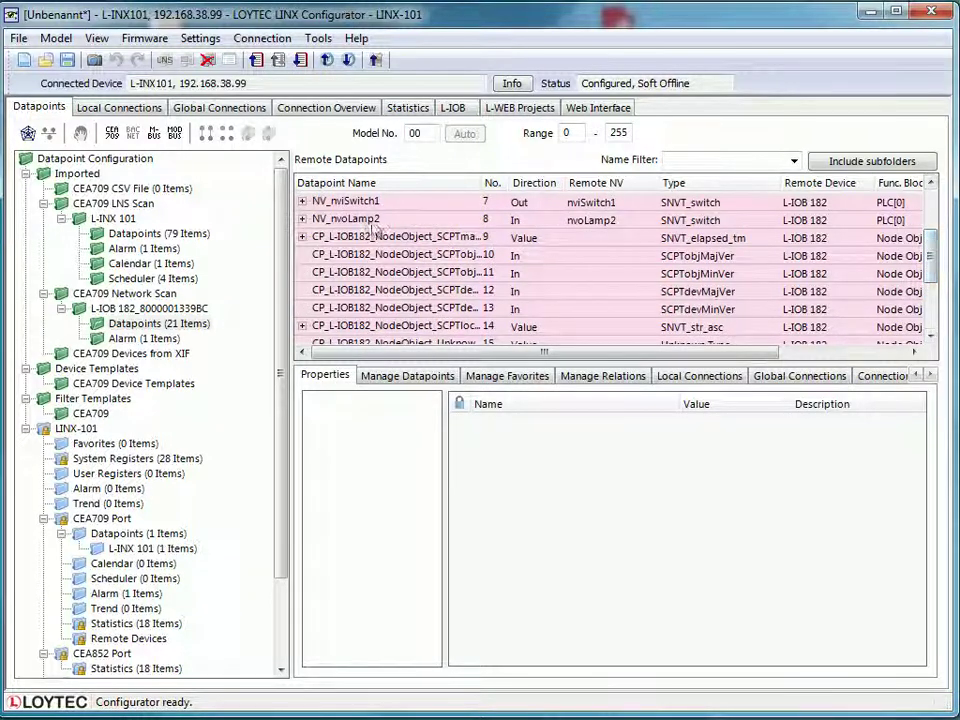
click(368, 222)
right_click(366, 222)
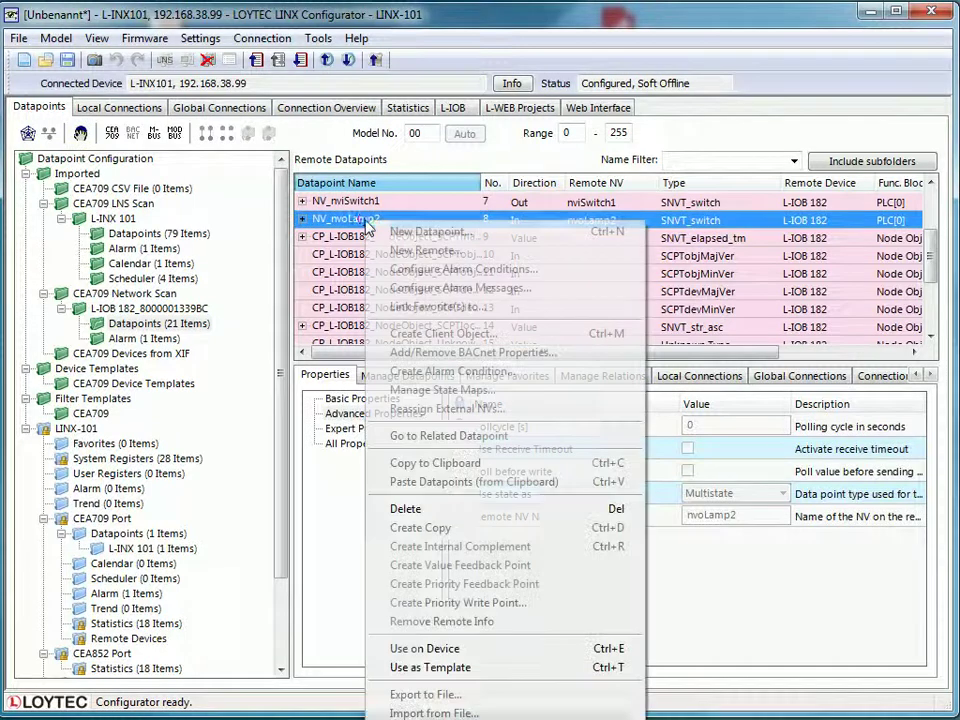
click(418, 652)
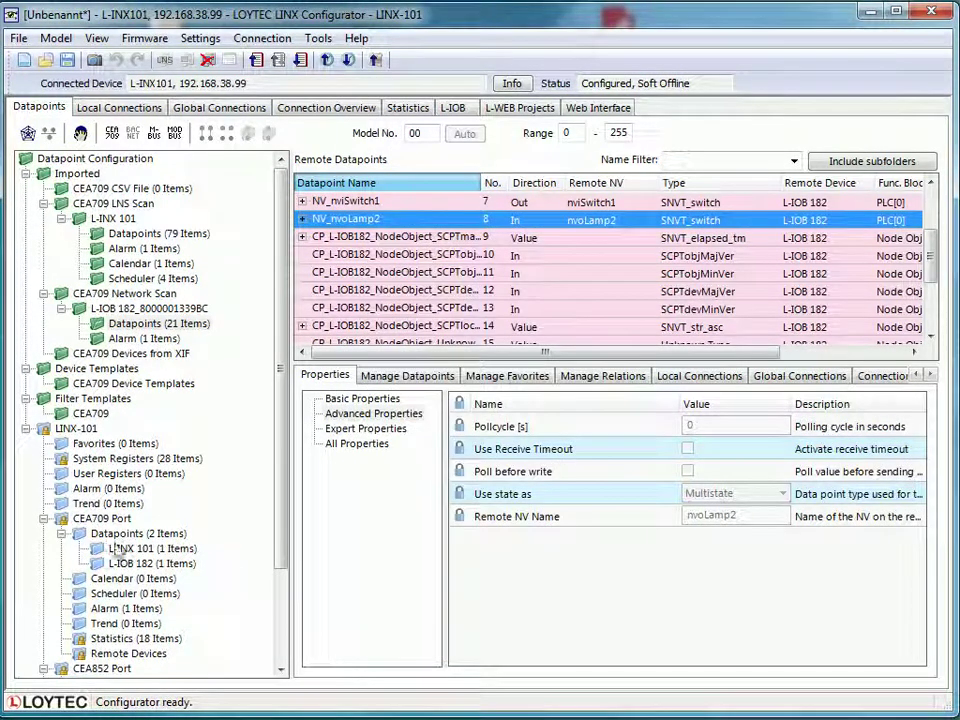
Step: Check NV_nvoLamp2 in CEA709 Port's L-IOB 182 folder: External NV allocation, 60 s pollcycle
click(100, 519)
click(120, 563)
click(368, 205)
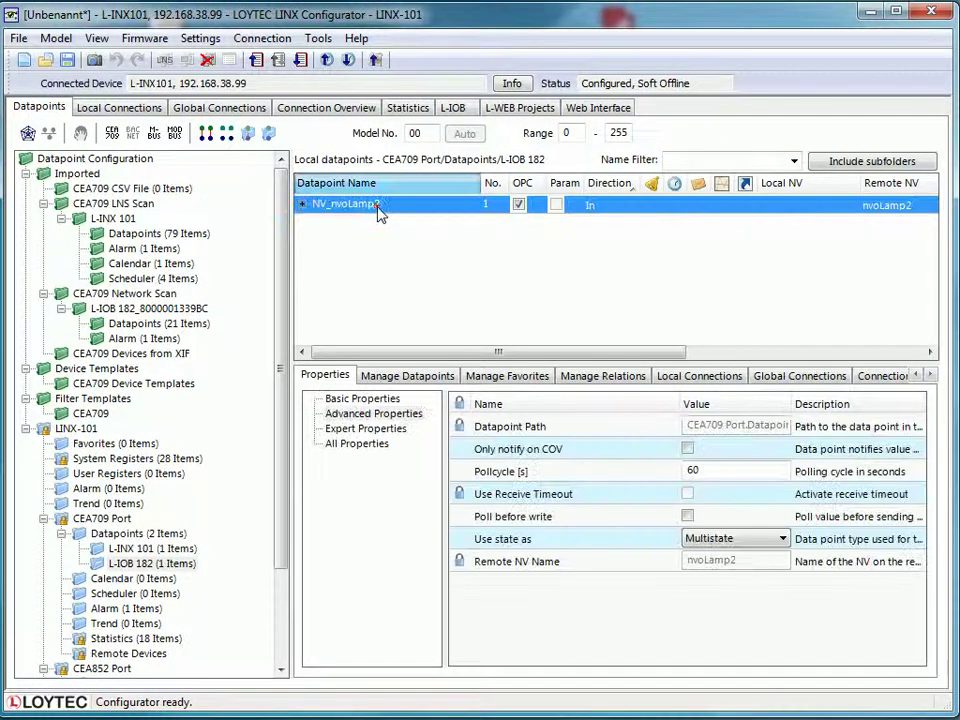
click(362, 399)
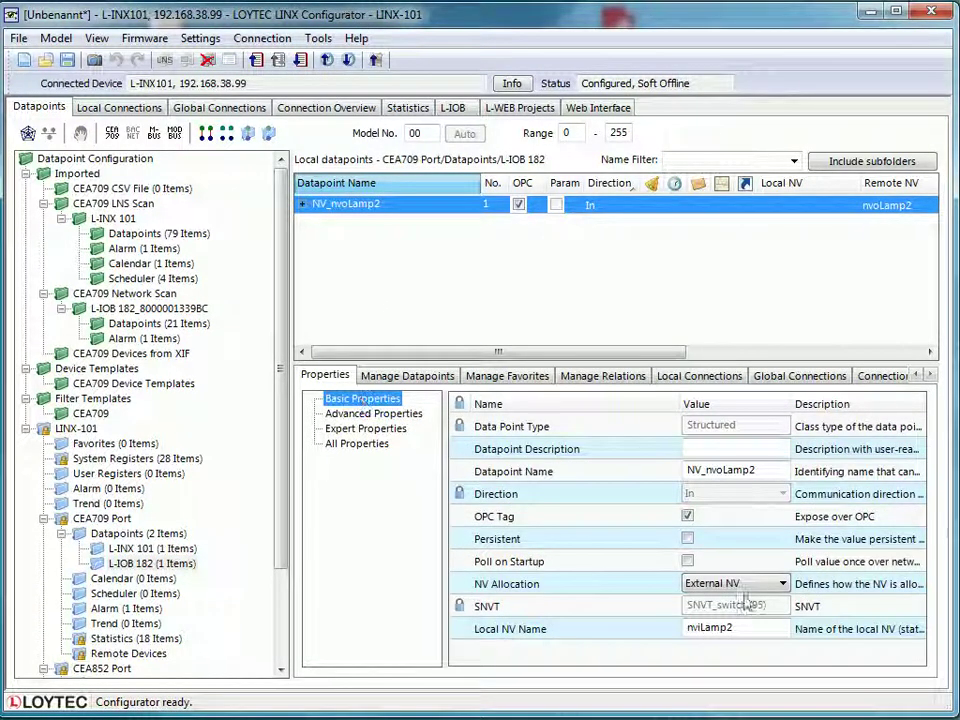
click(786, 584)
click(788, 586)
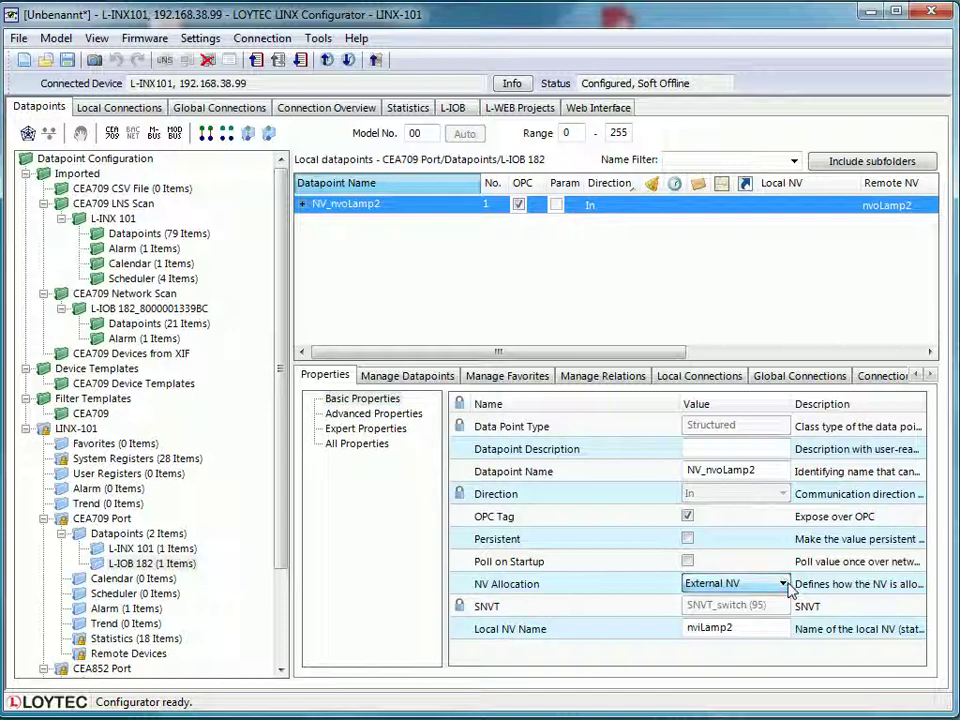
click(352, 414)
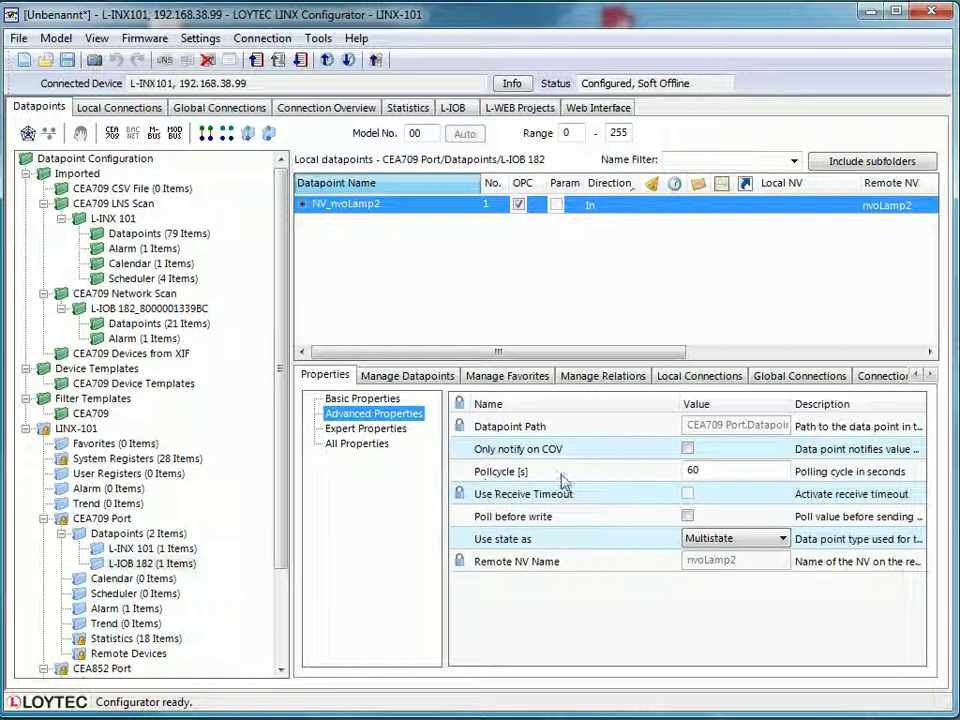